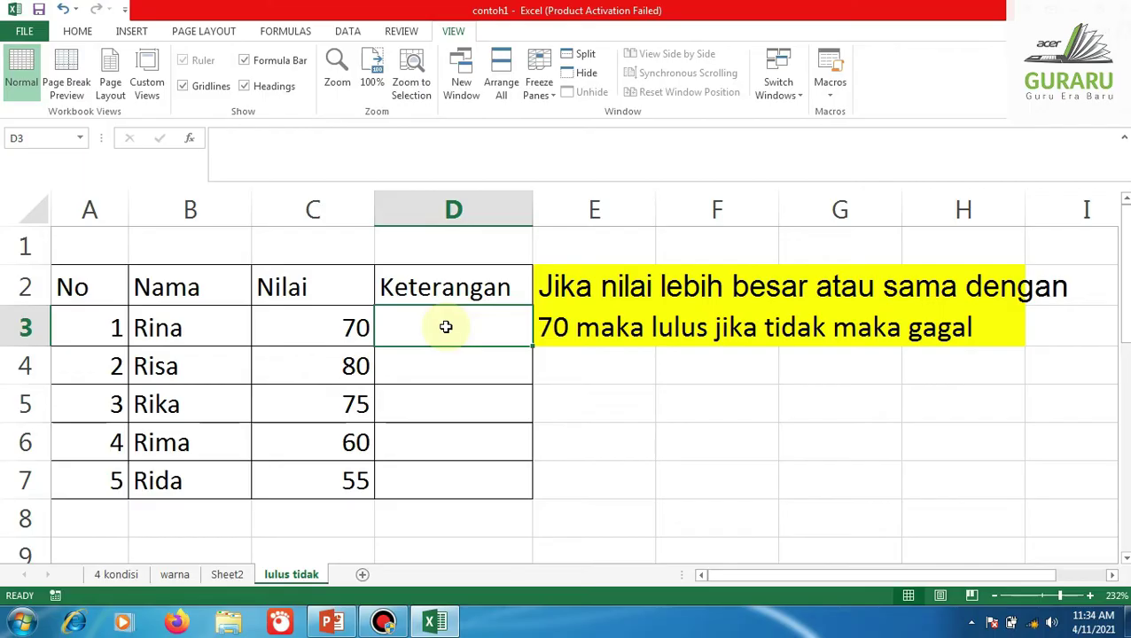
# Start an IF formula in D3 that tests whether the score in C3 is at least 70 (C3>=70)
pyautogui.write('=if')
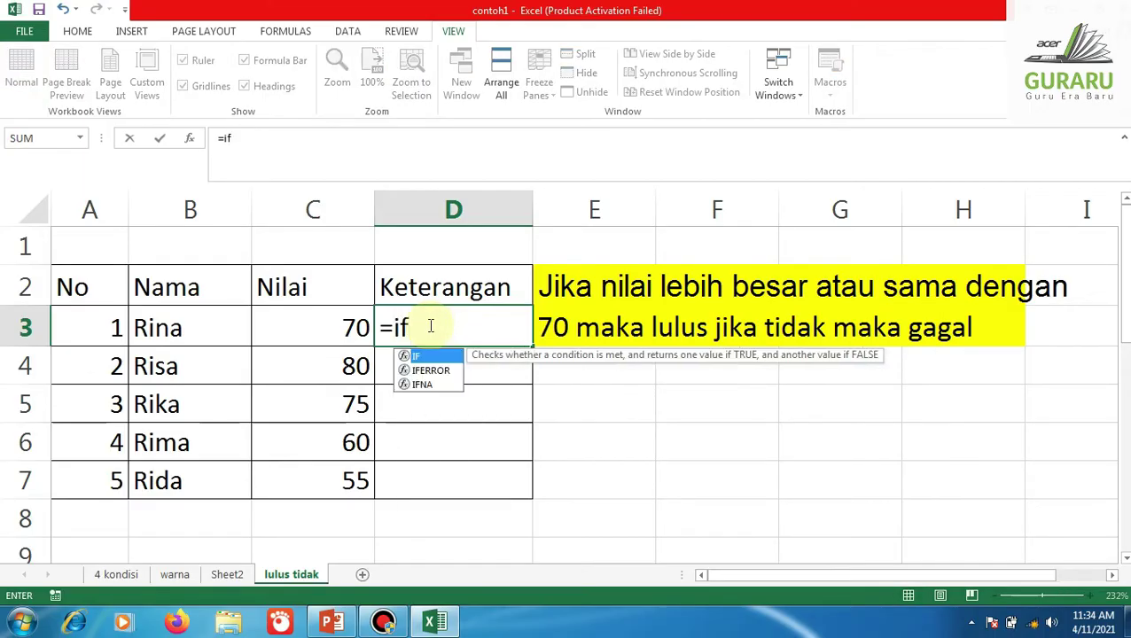
pyautogui.write('(')
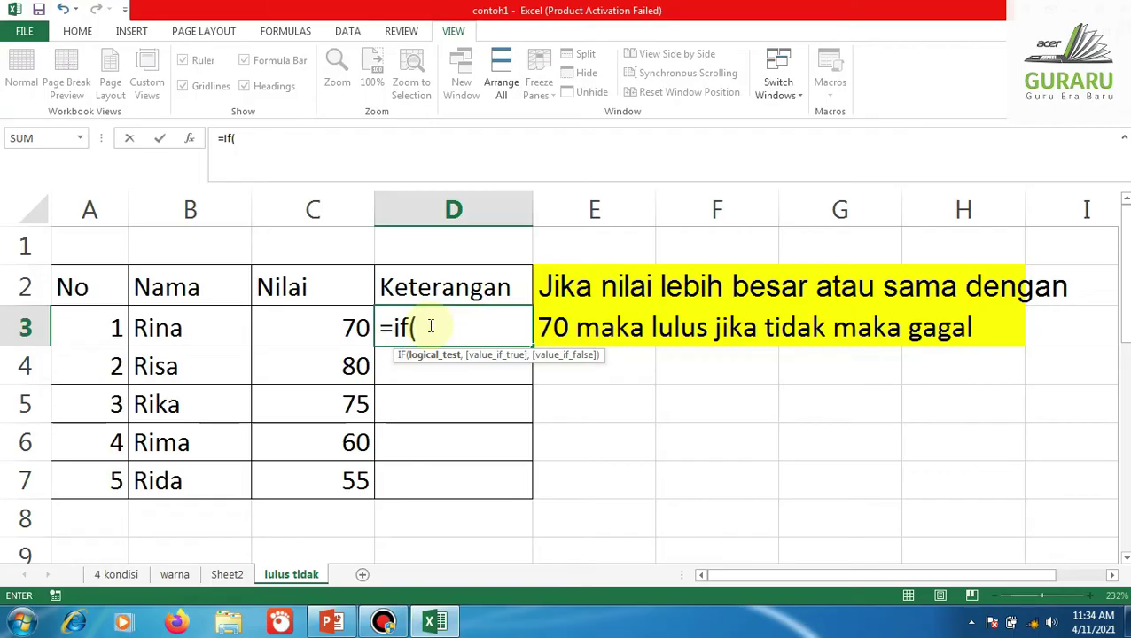
pyautogui.click(319, 329)
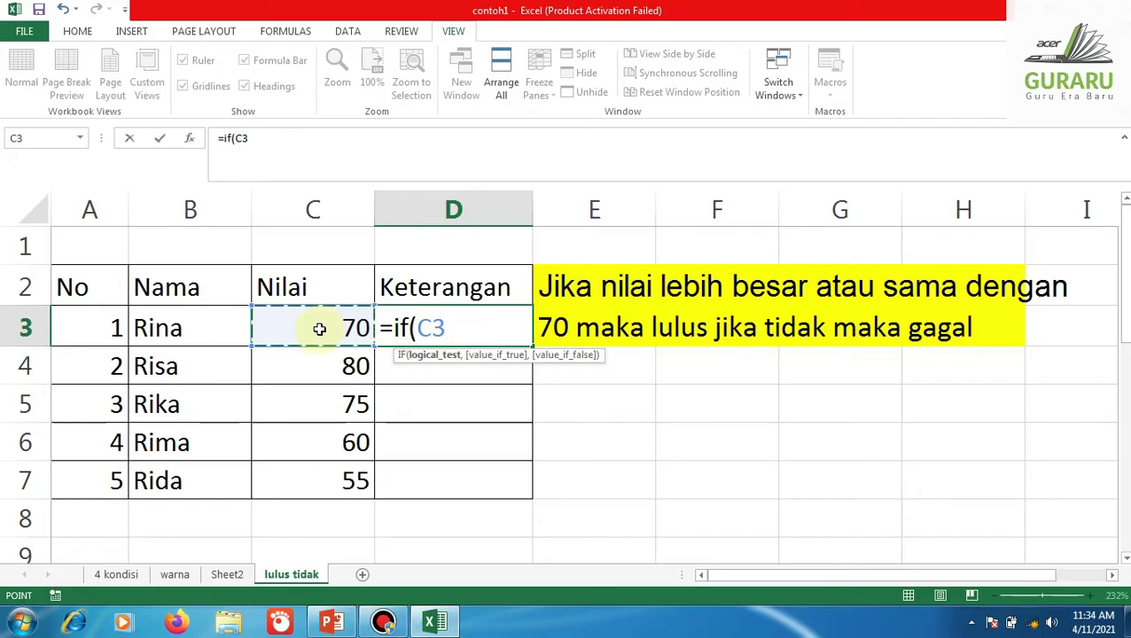
pyautogui.write('>')
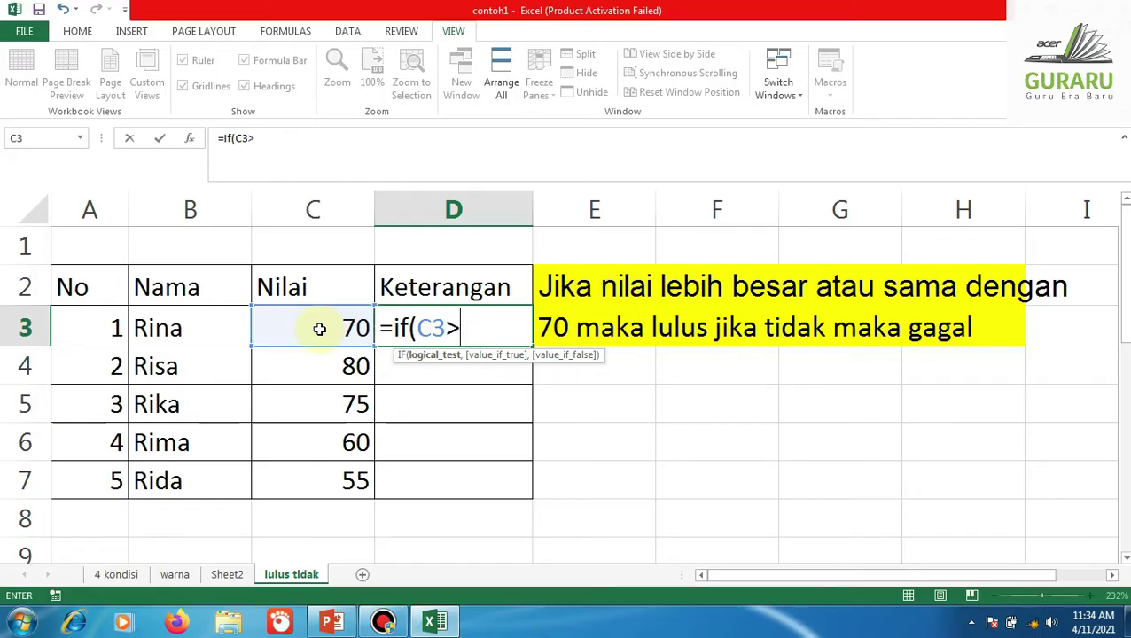
pyautogui.write('=70')
pyautogui.write(',')
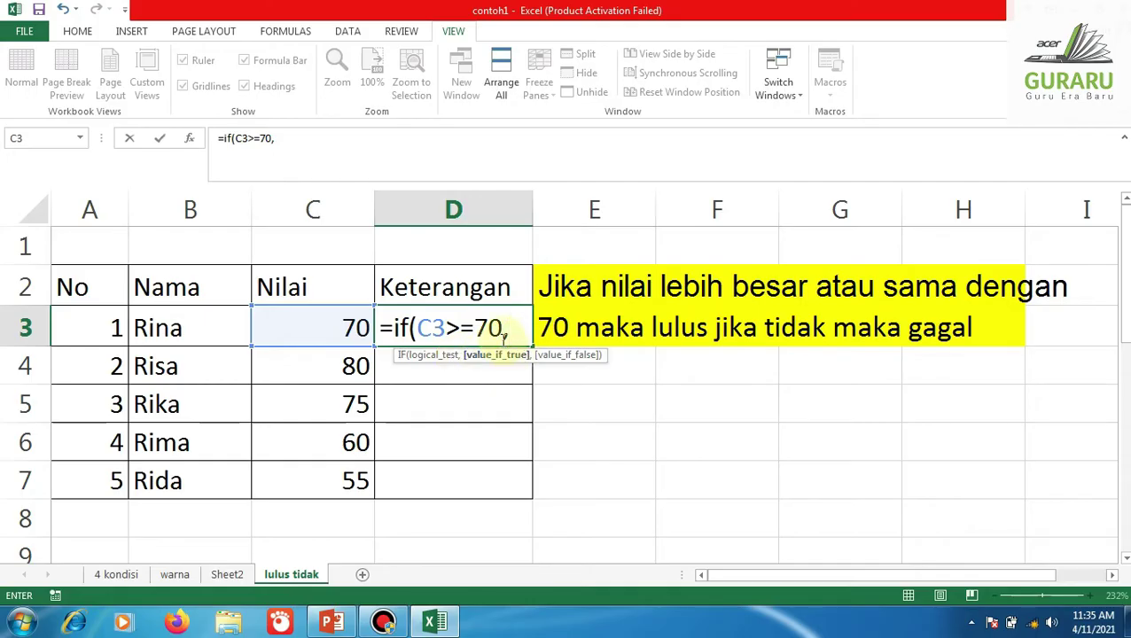
# Complete the D3 formula with "lulus" as the true result and "gagal" as the false result, and enter it
pyautogui.write('"lulus')
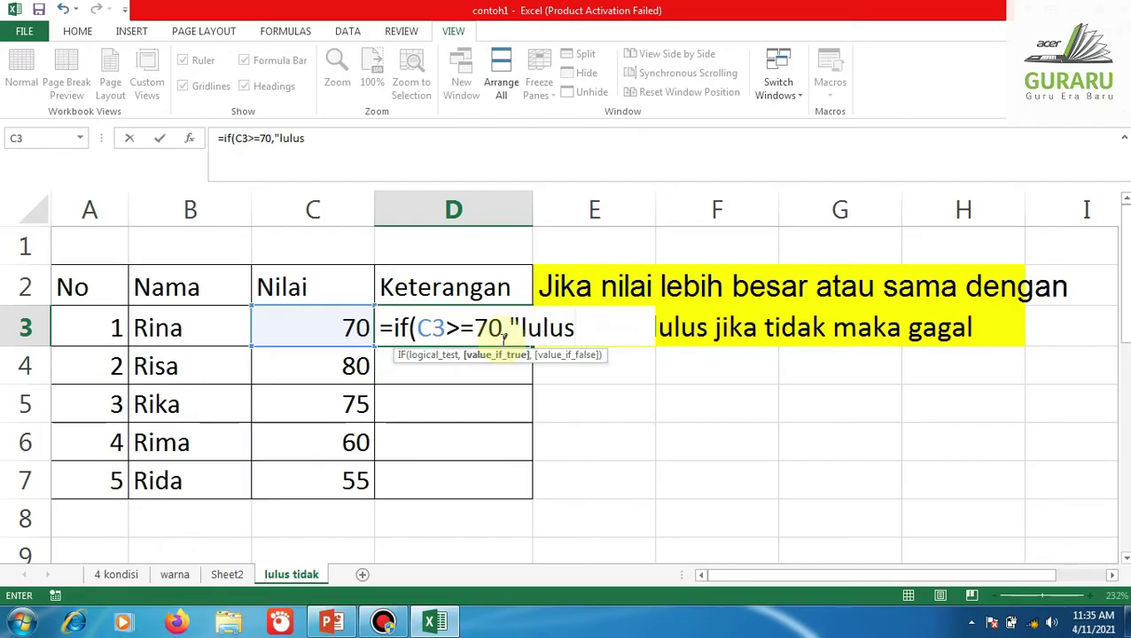
pyautogui.write('"')
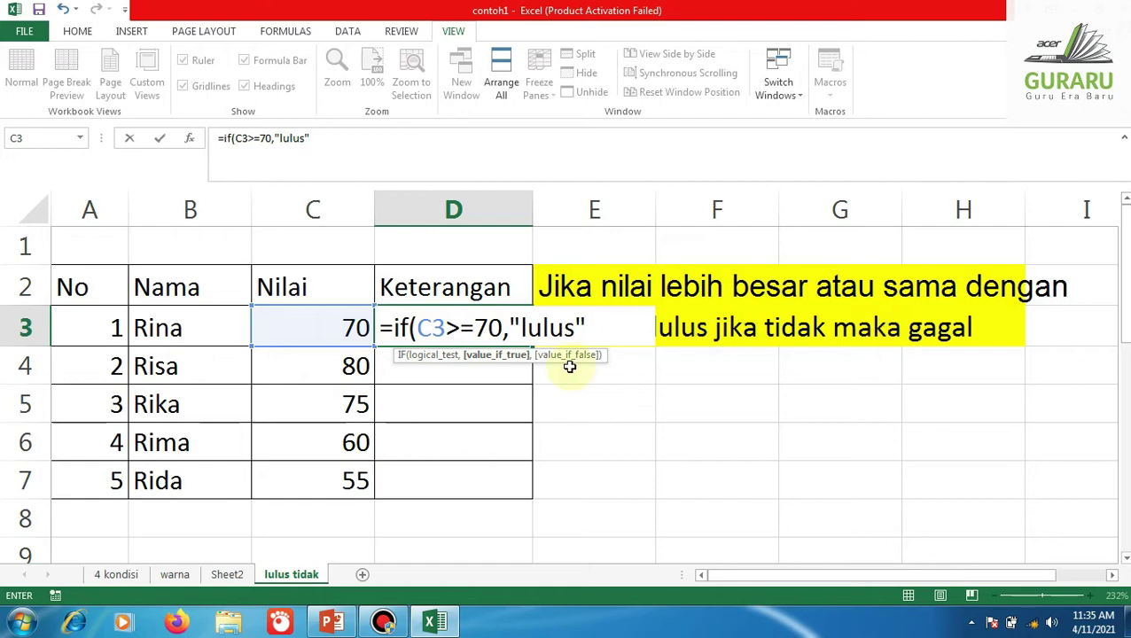
pyautogui.click(598, 332)
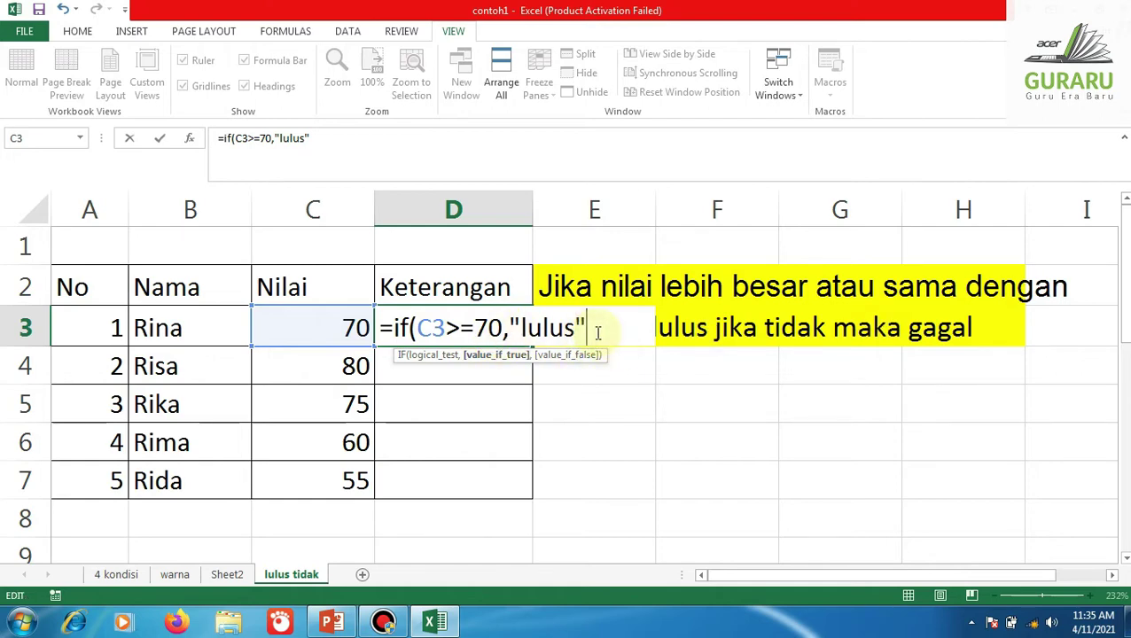
pyautogui.write(',')
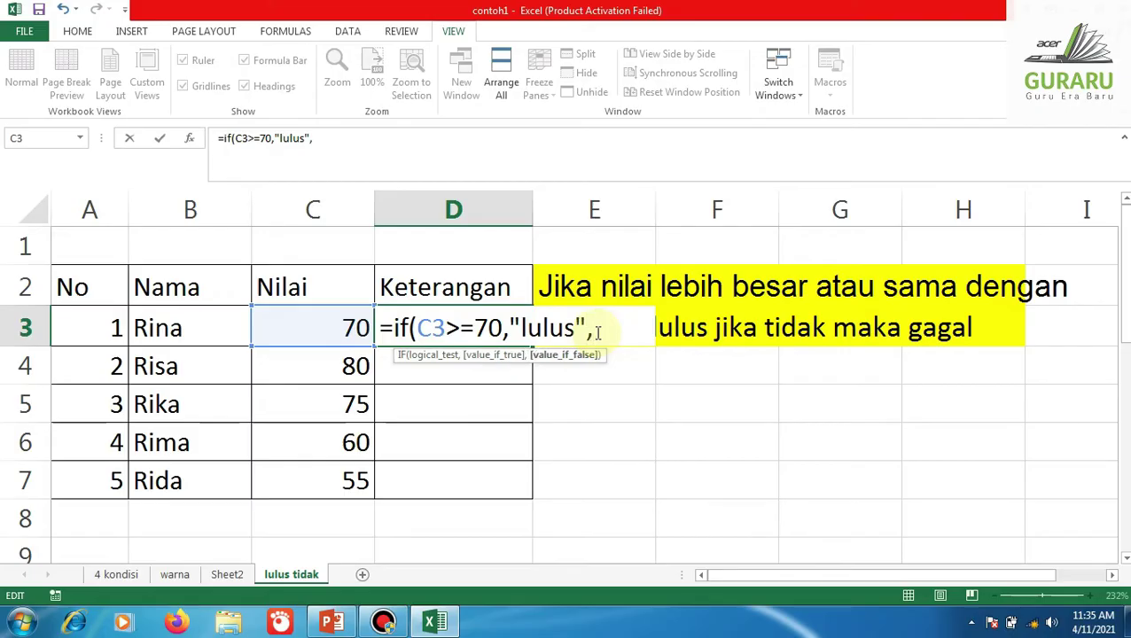
pyautogui.write('"gagal')
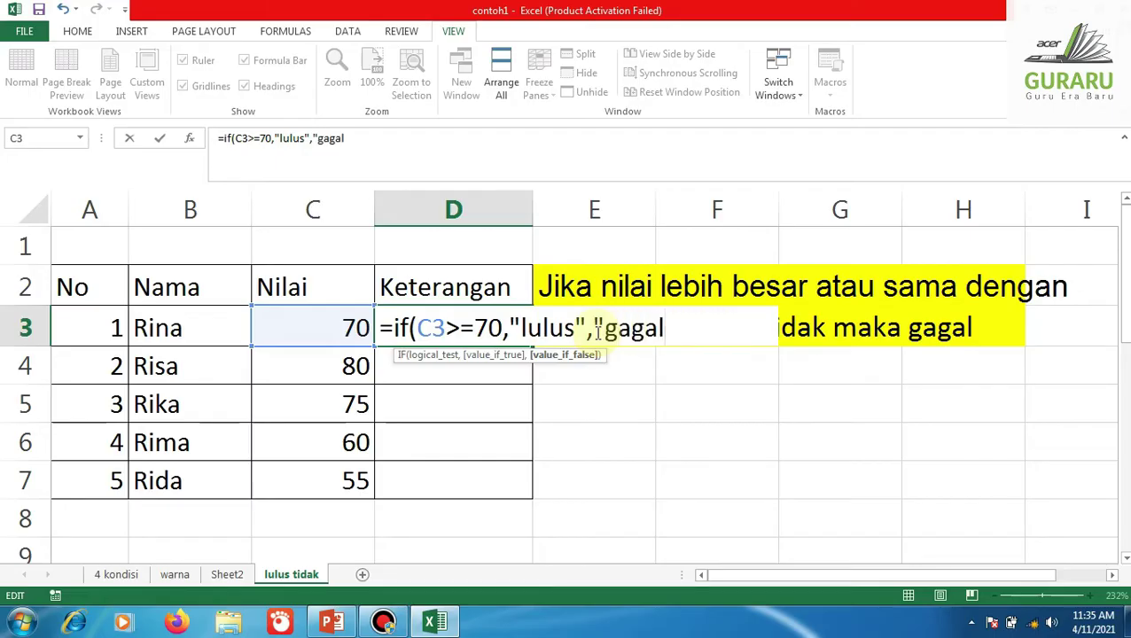
pyautogui.write('")')
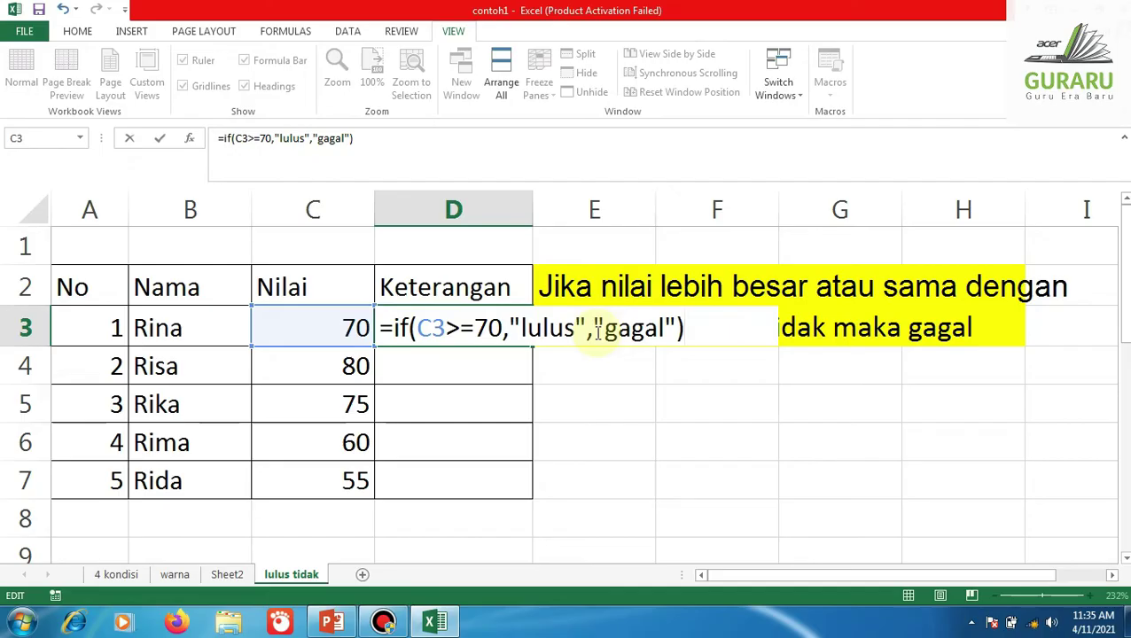
pyautogui.press('Return')
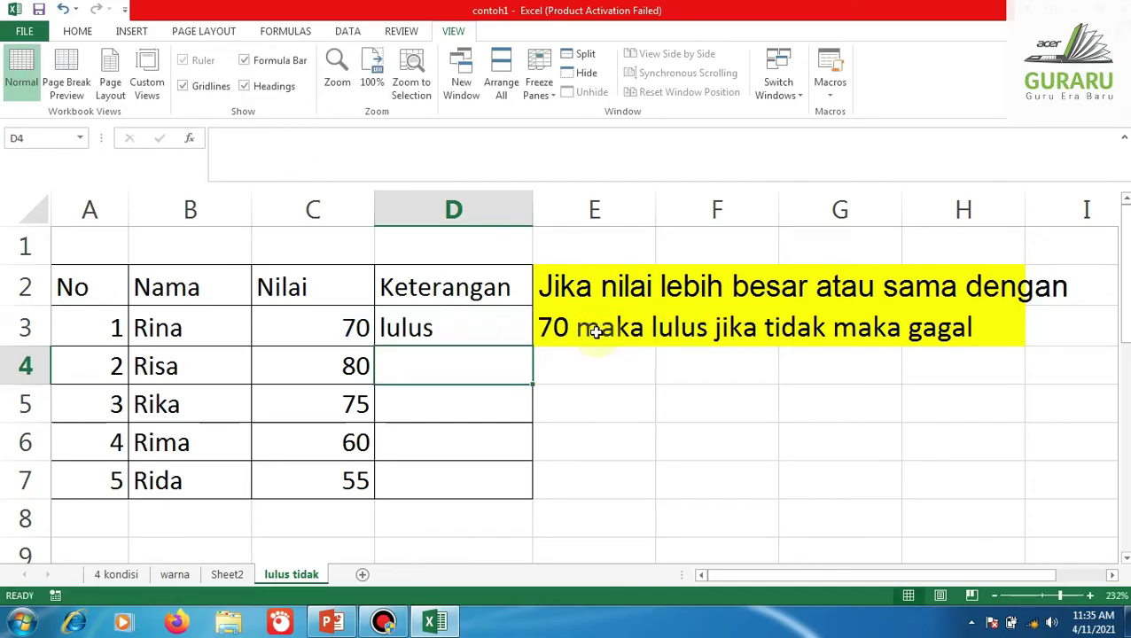
# Copy the D3 formula down the Keterangan column through D7
pyautogui.click(446, 323)
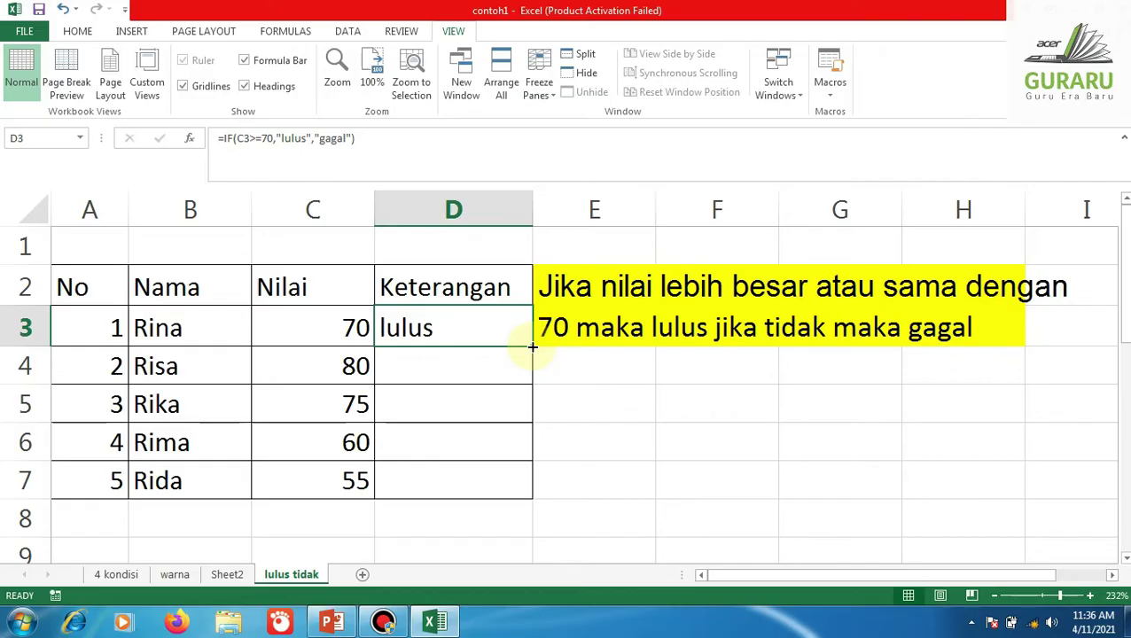
pyautogui.moveTo(532, 346); pyautogui.dragTo(532, 498)
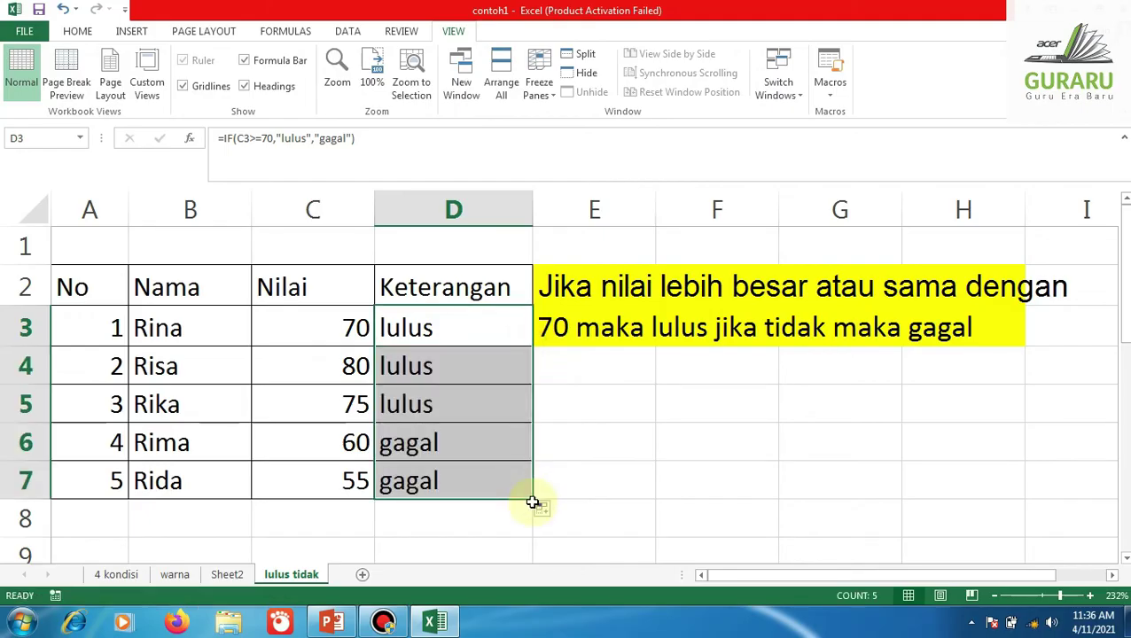
pyautogui.click(603, 370)
# Check the score in C3 and the pass/fail formula in each Keterangan cell from D3 to D7
pyautogui.click(366, 335)
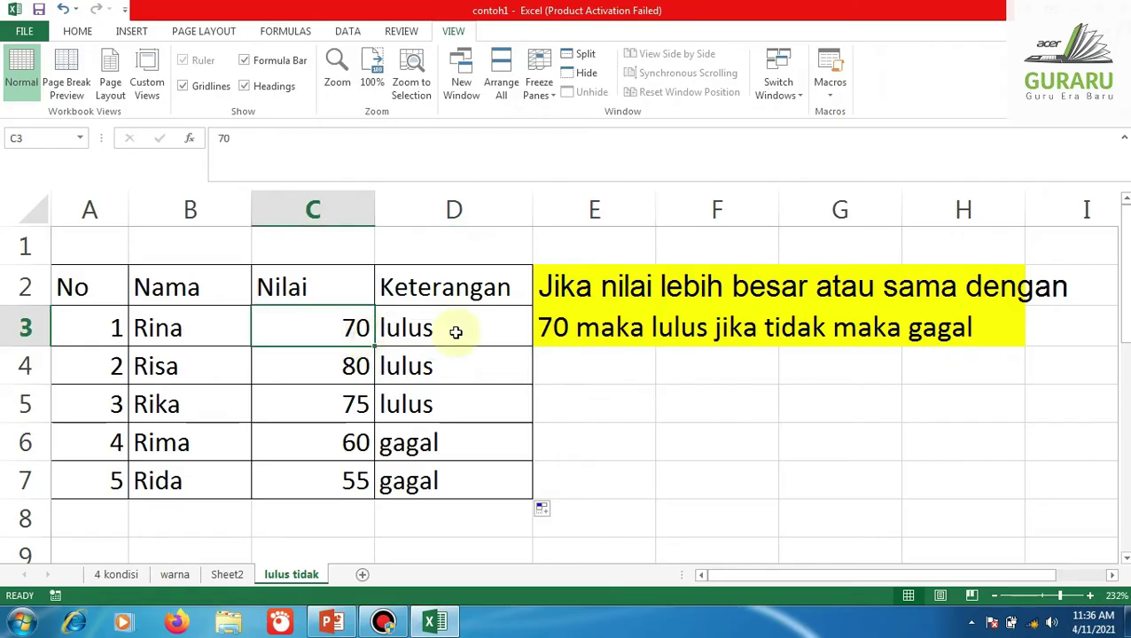
pyautogui.click(450, 330)
pyautogui.click(441, 374)
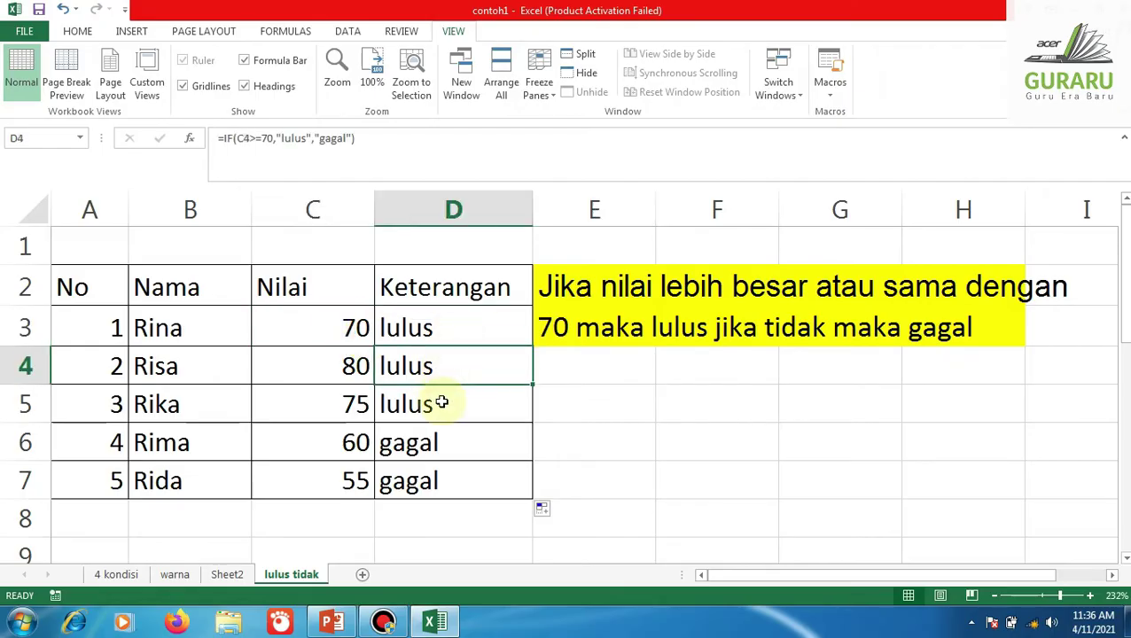
pyautogui.click(442, 399)
pyautogui.click(435, 434)
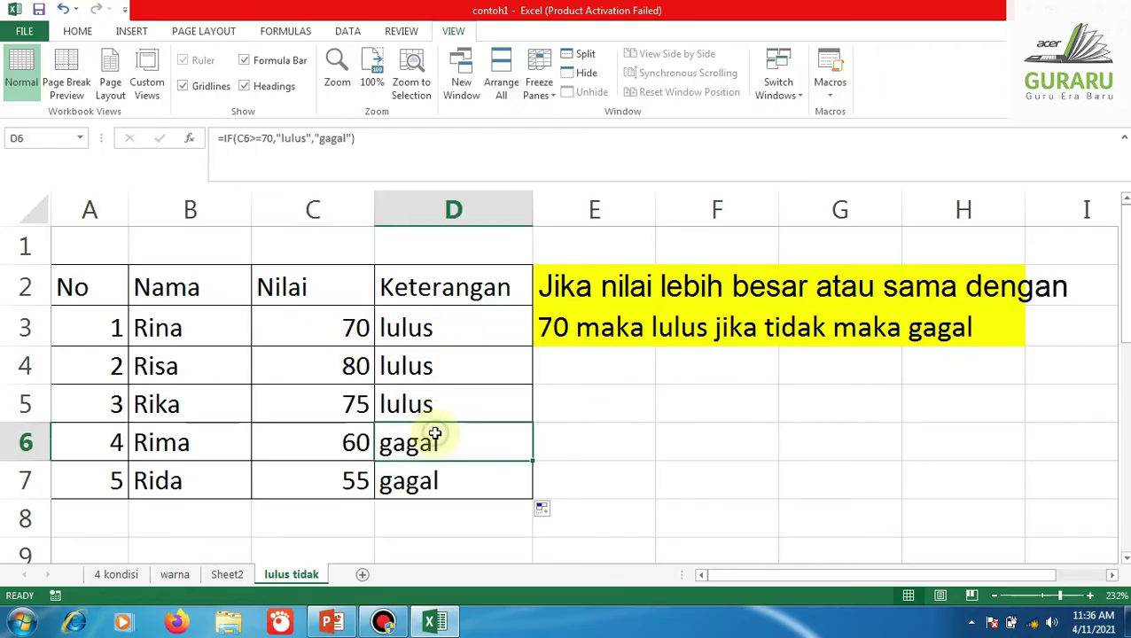
pyautogui.click(435, 481)
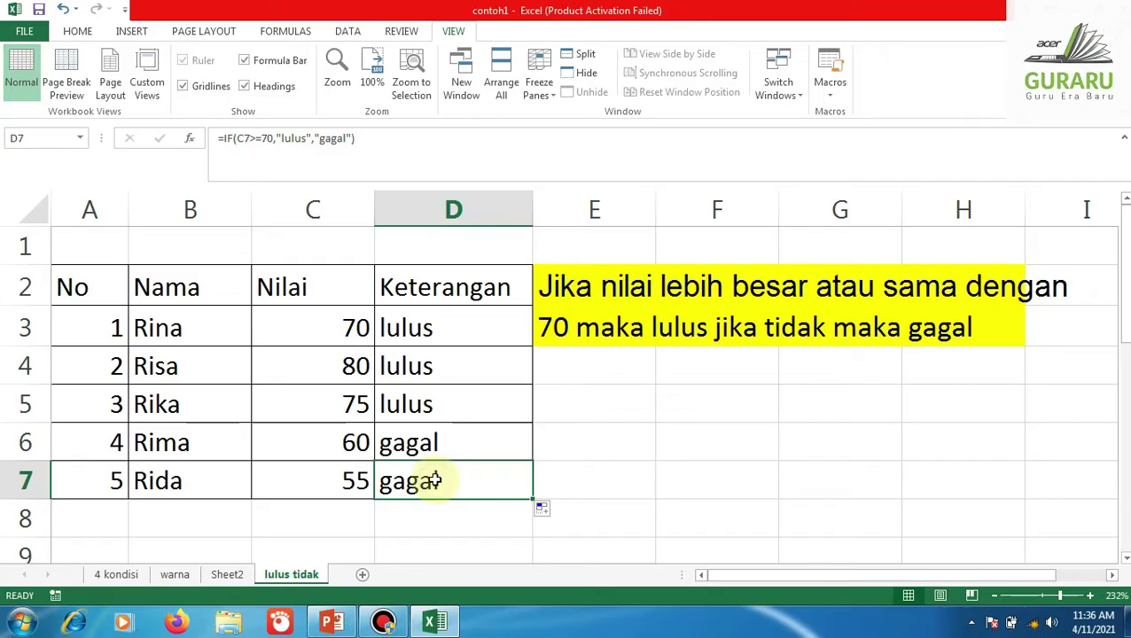
# Change the score in C3 to 69 to test the pass/fail formula
pyautogui.click(335, 326)
pyautogui.write('6')
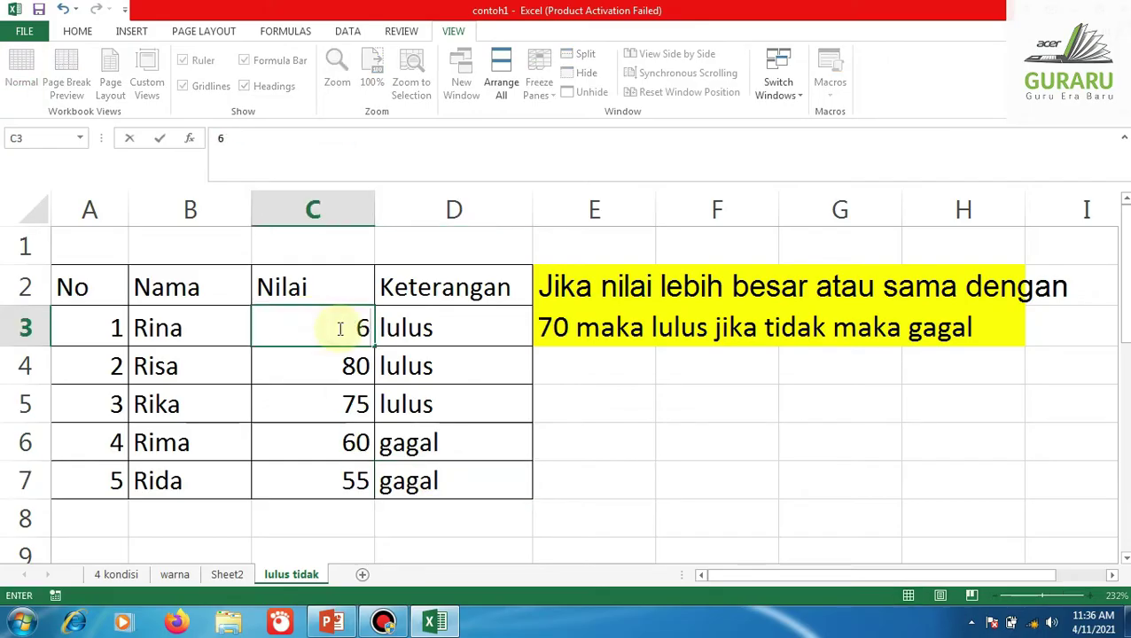
pyautogui.write('9')
pyautogui.click(462, 374)
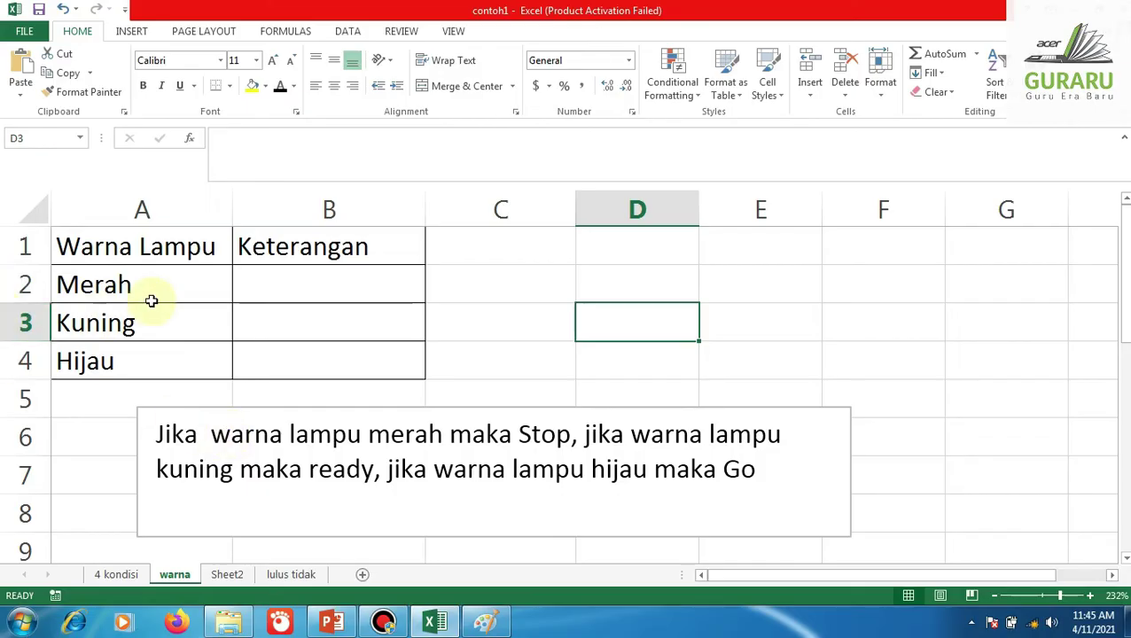
# In B2 of the warna sheet, begin an IF formula that returns "stop" when A2 equals "merah"
pyautogui.click(278, 291)
pyautogui.write('=')
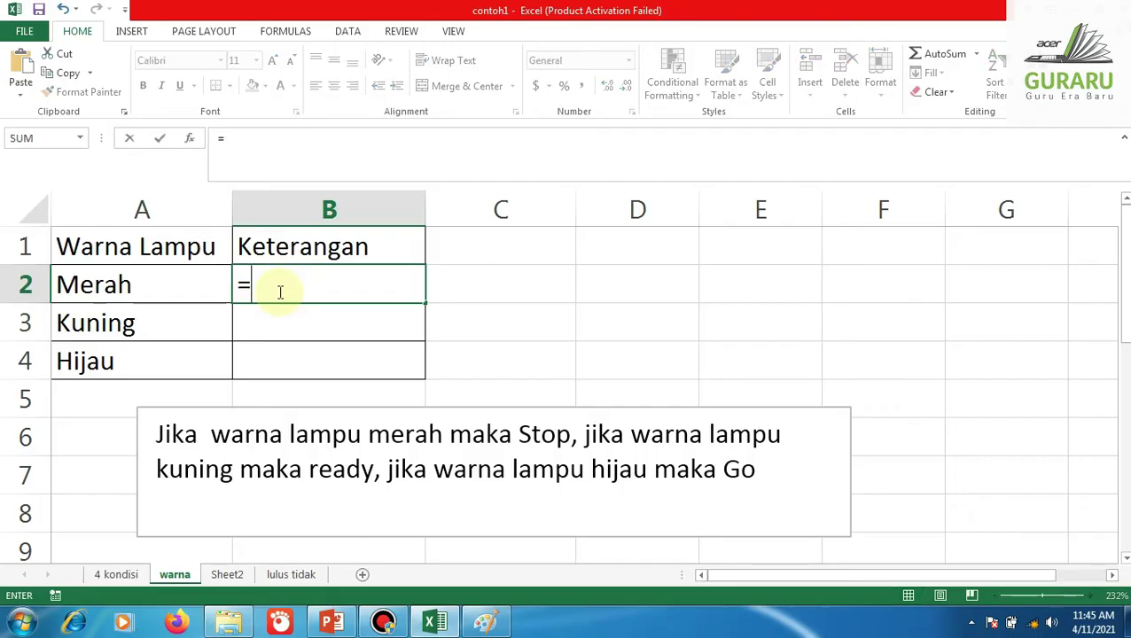
pyautogui.write('if(')
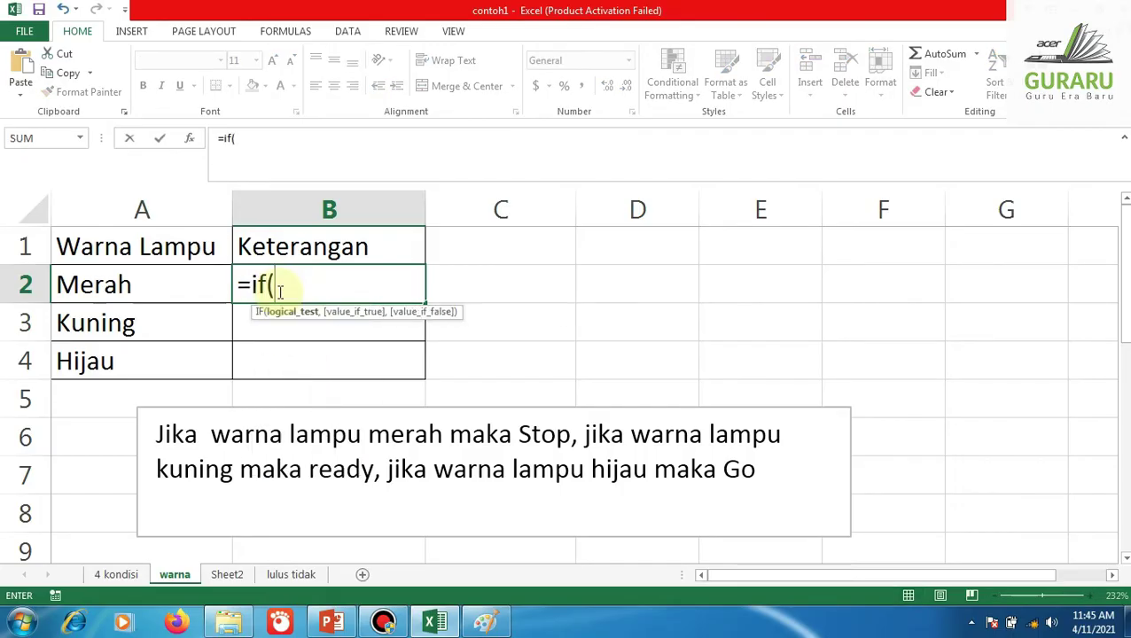
pyautogui.click(163, 285)
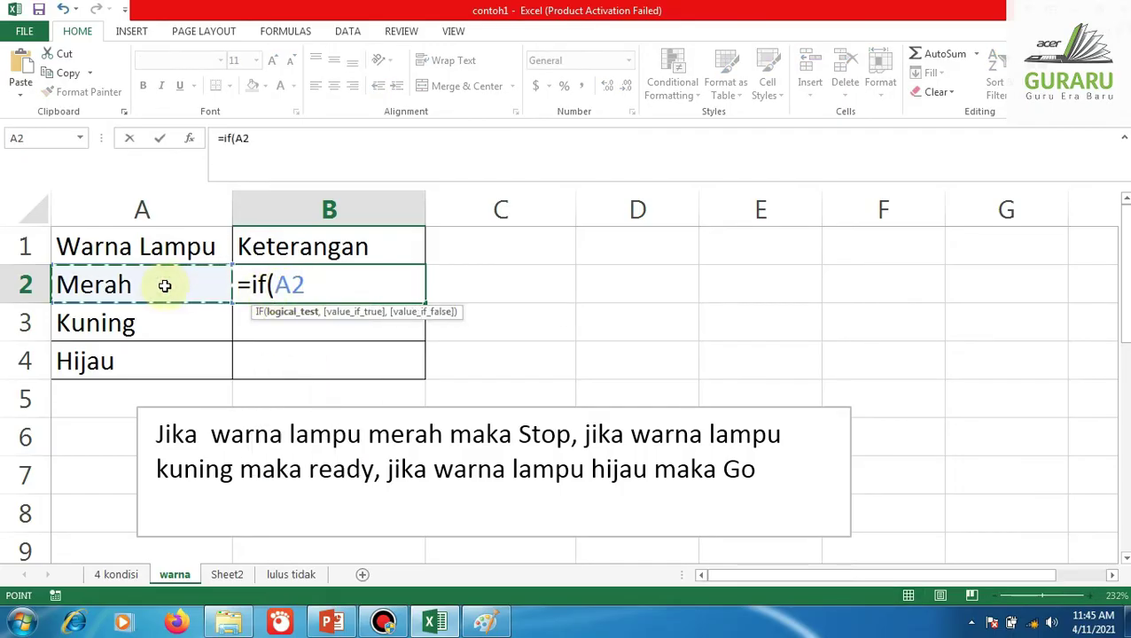
pyautogui.write('=')
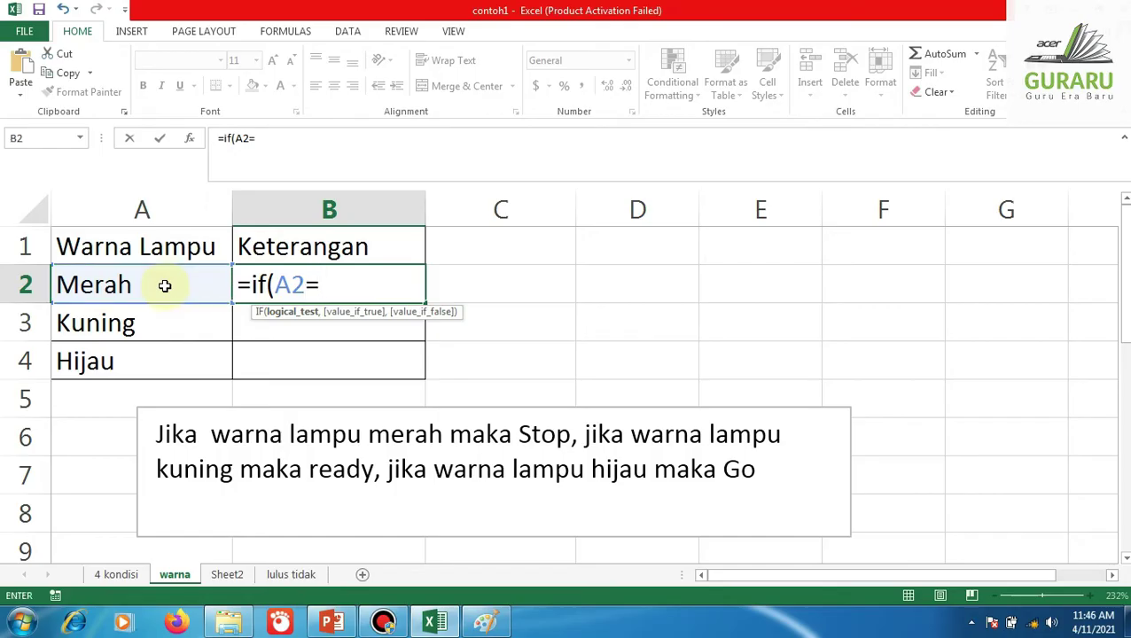
pyautogui.write('"me')
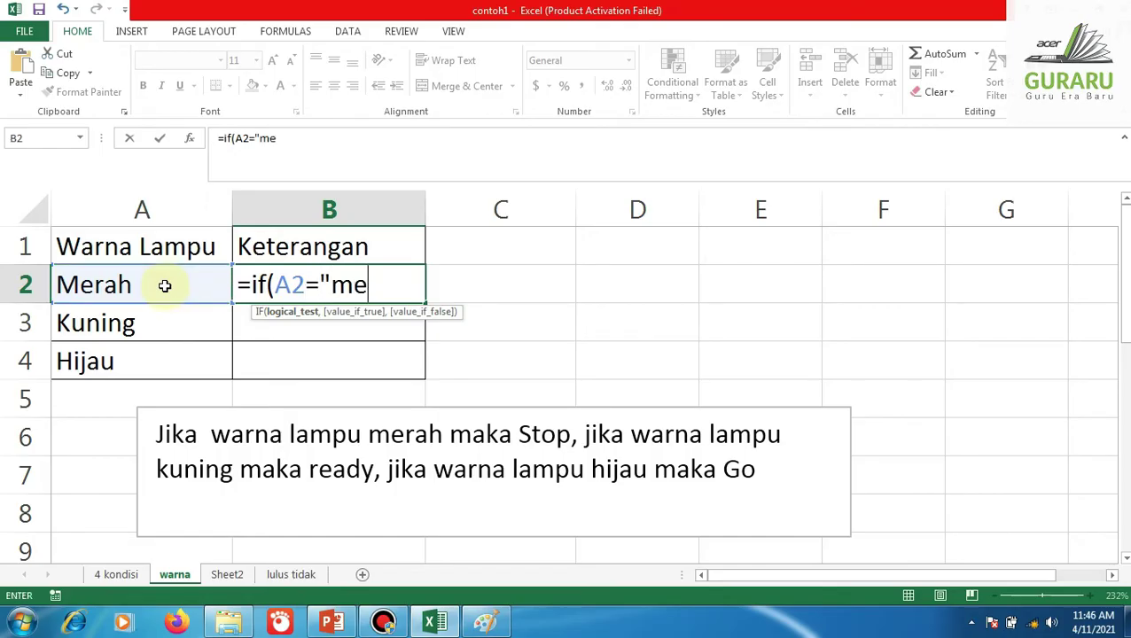
pyautogui.write('rah')
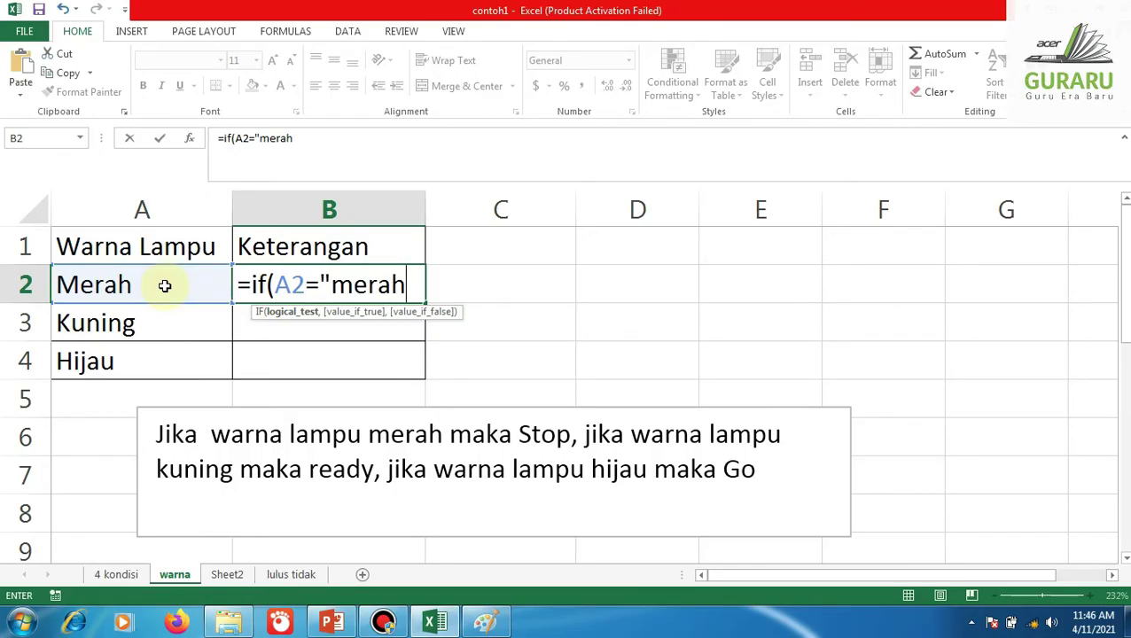
pyautogui.write('",')
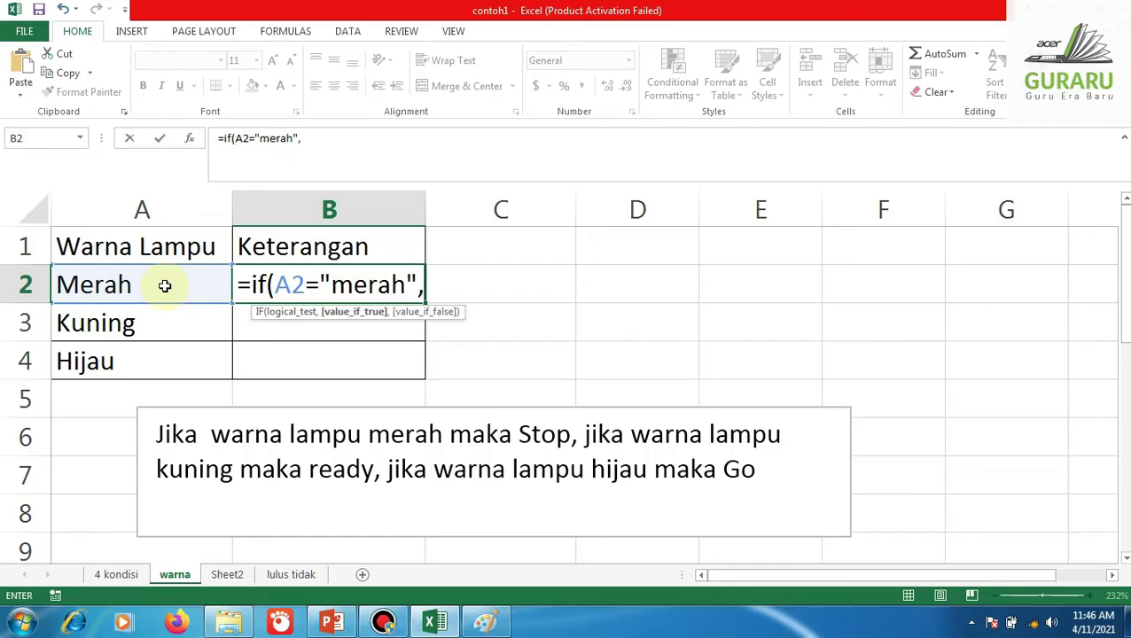
pyautogui.write('"stop"')
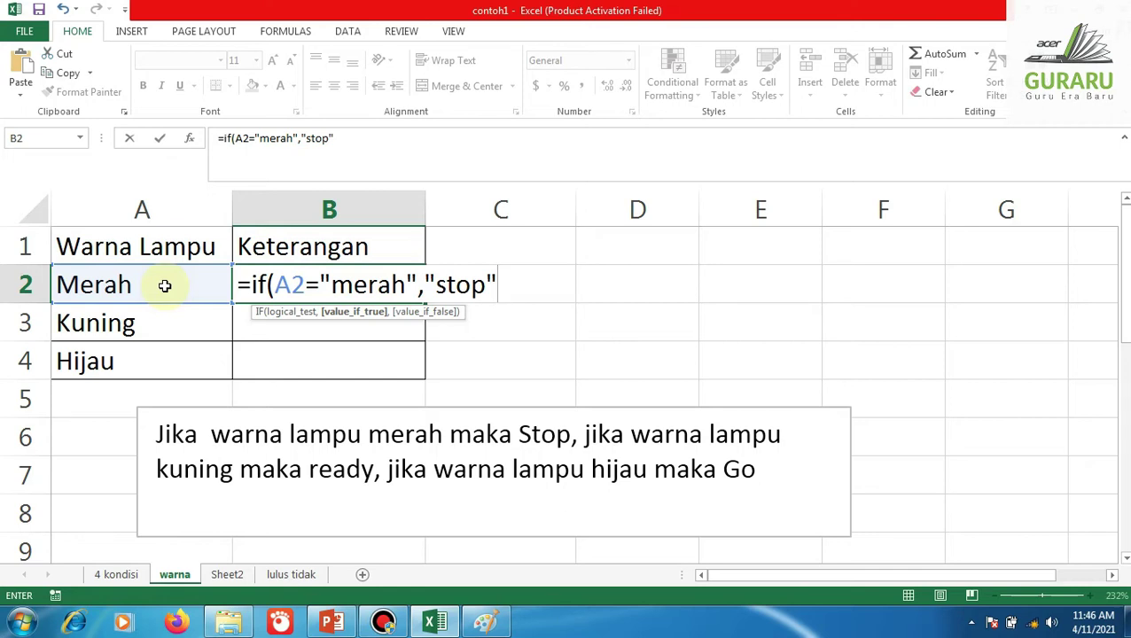
pyautogui.write(',')
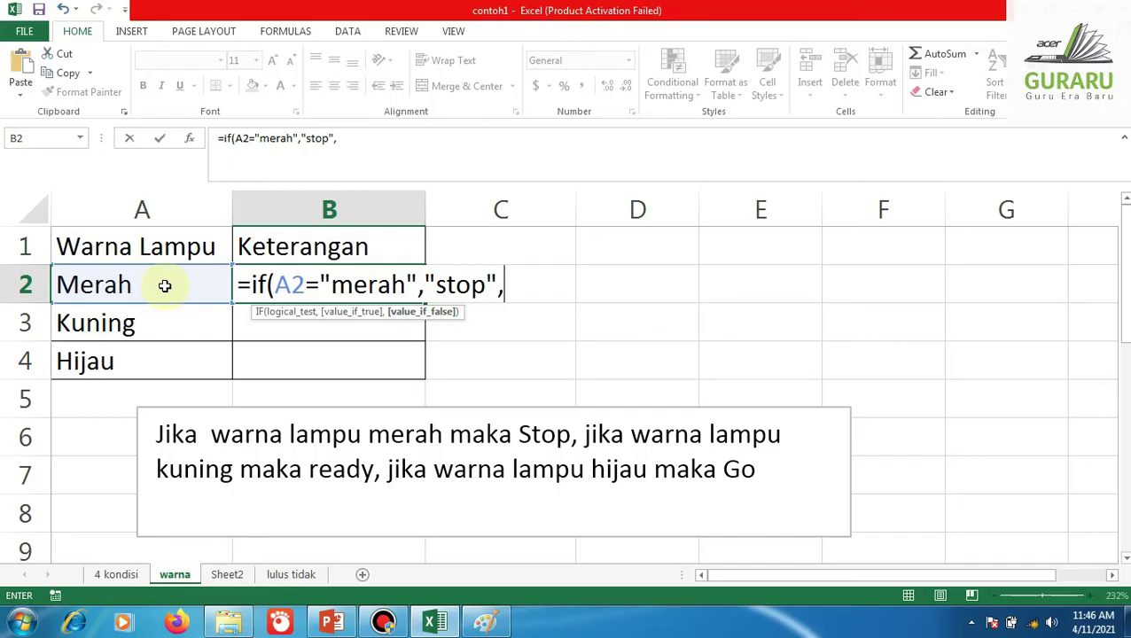
# Nest a second IF in the B2 formula as its false value, returning "ready" when A2 equals "kuning"
pyautogui.write('if')
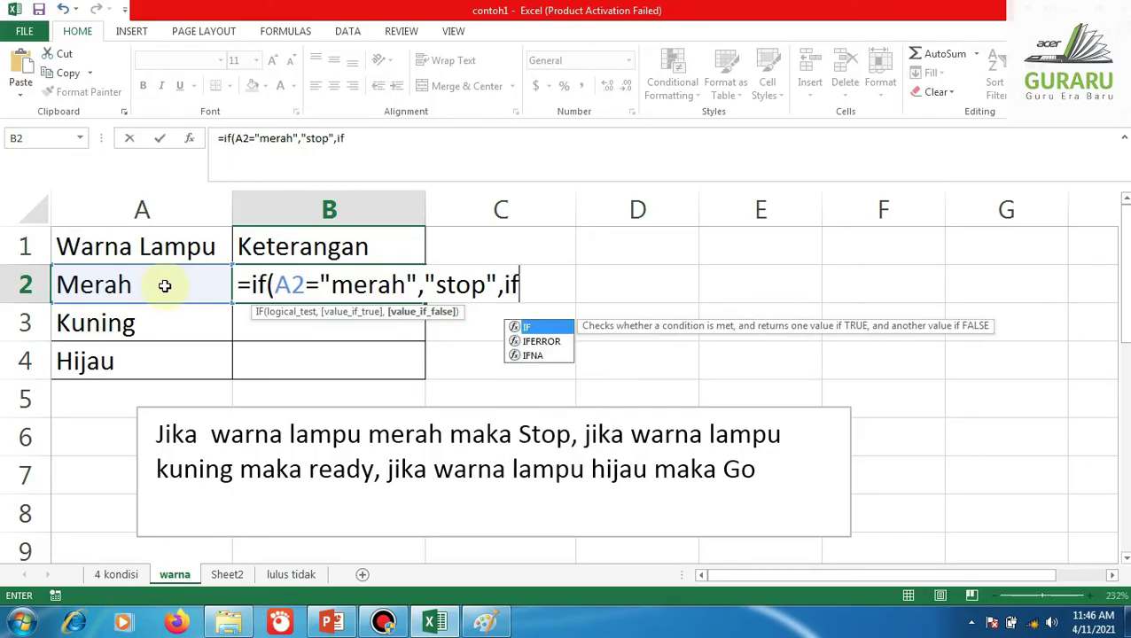
pyautogui.write('(')
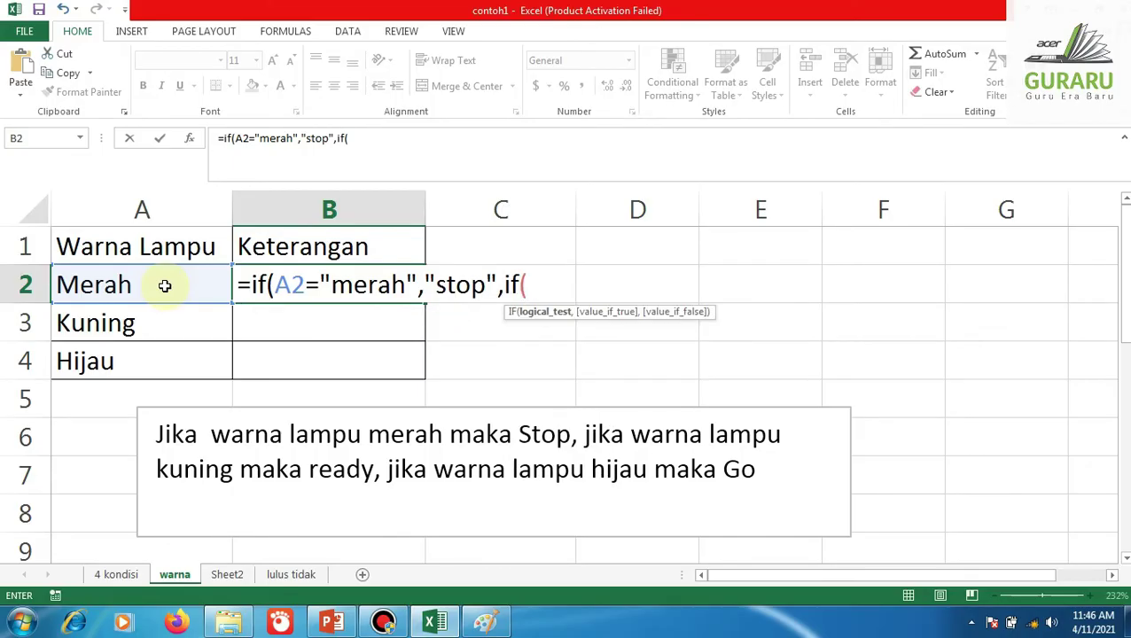
pyautogui.click(162, 274)
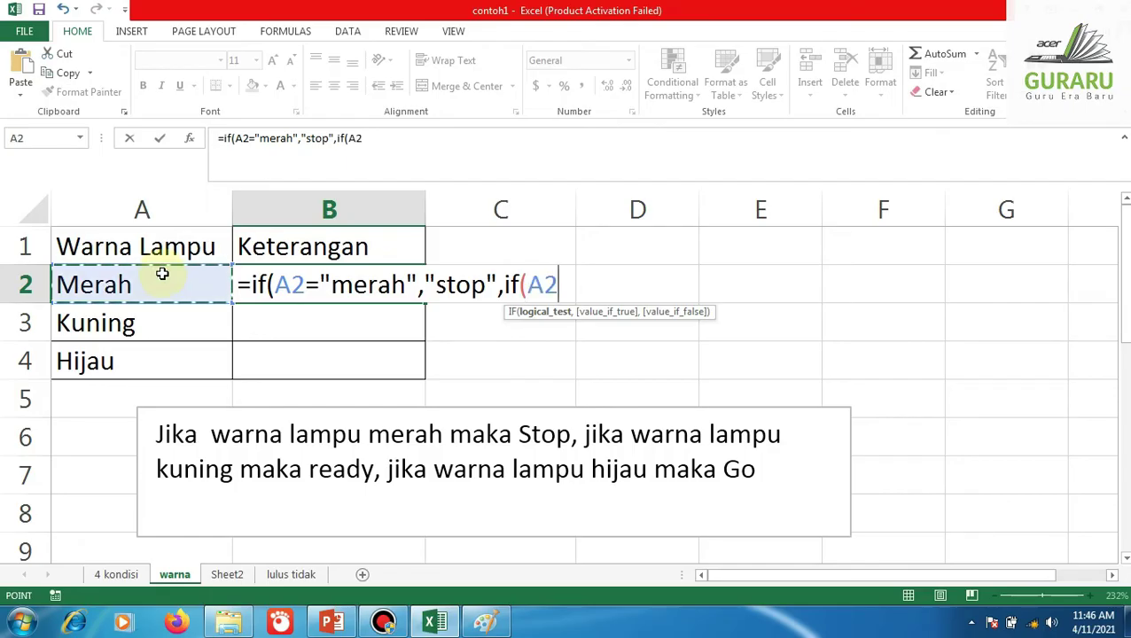
pyautogui.write('=')
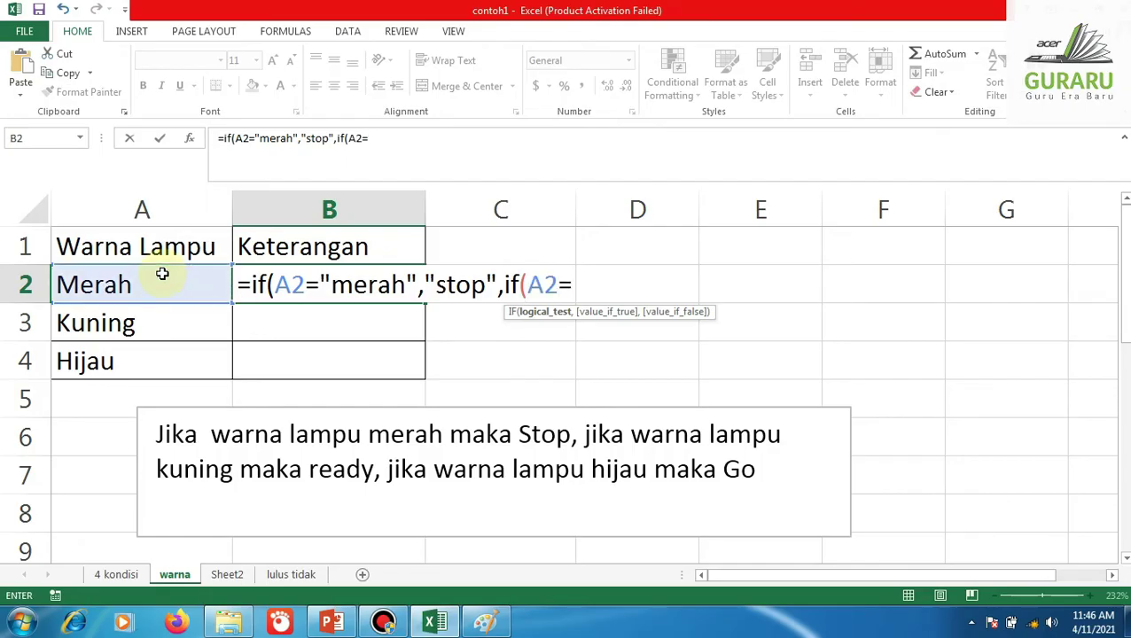
pyautogui.write('"kuninf')
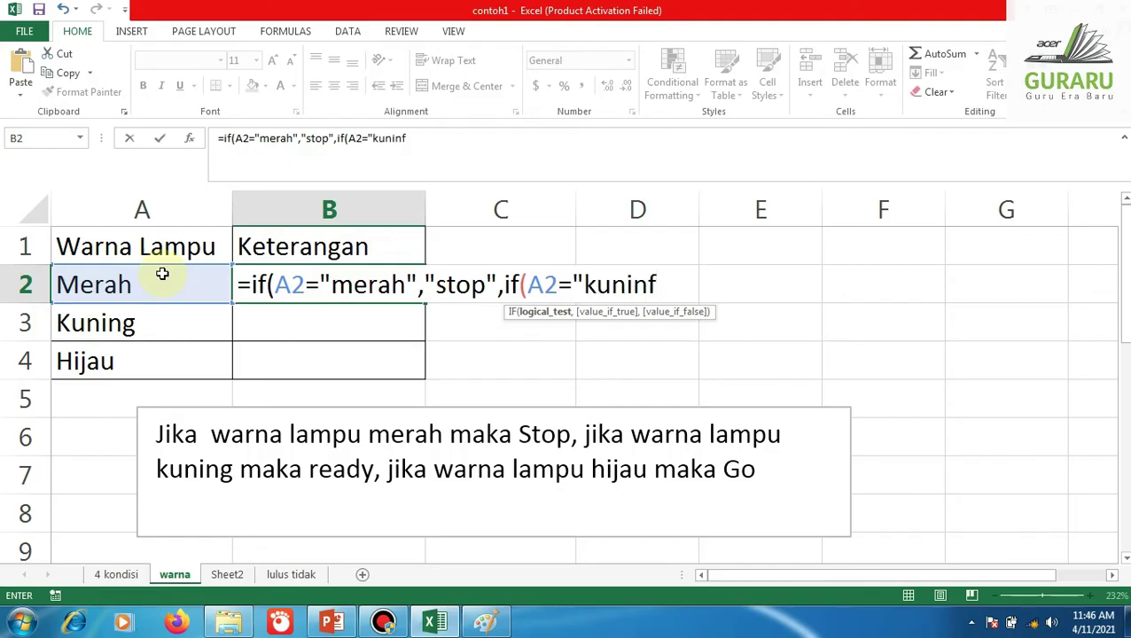
pyautogui.press('BackSpace')
pyautogui.write('g",')
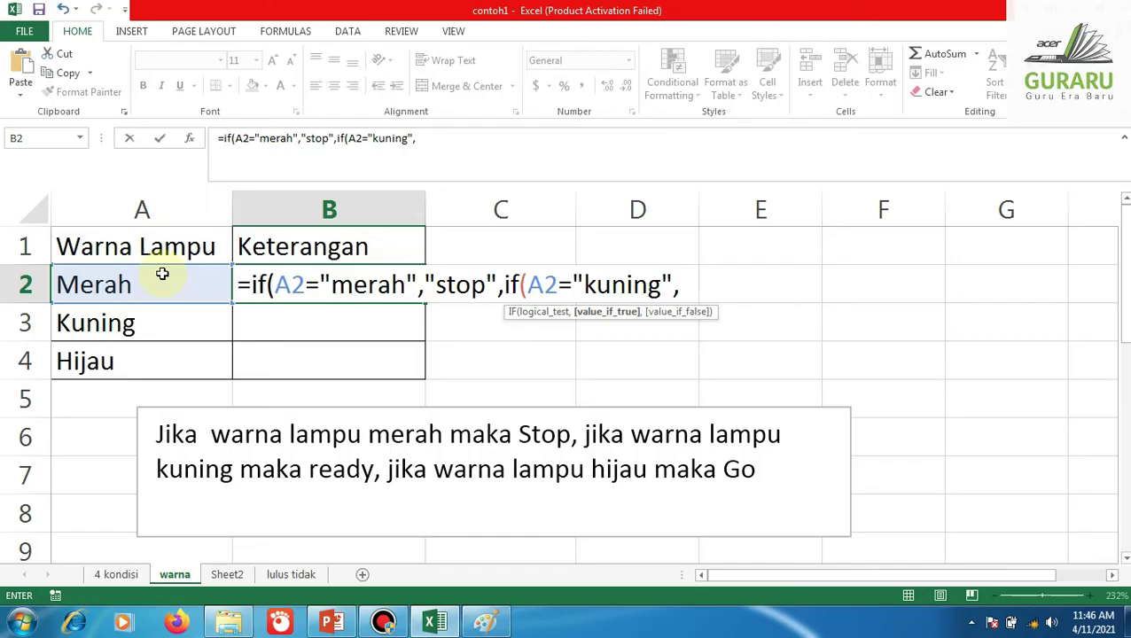
pyautogui.write('"')
pyautogui.write('rea')
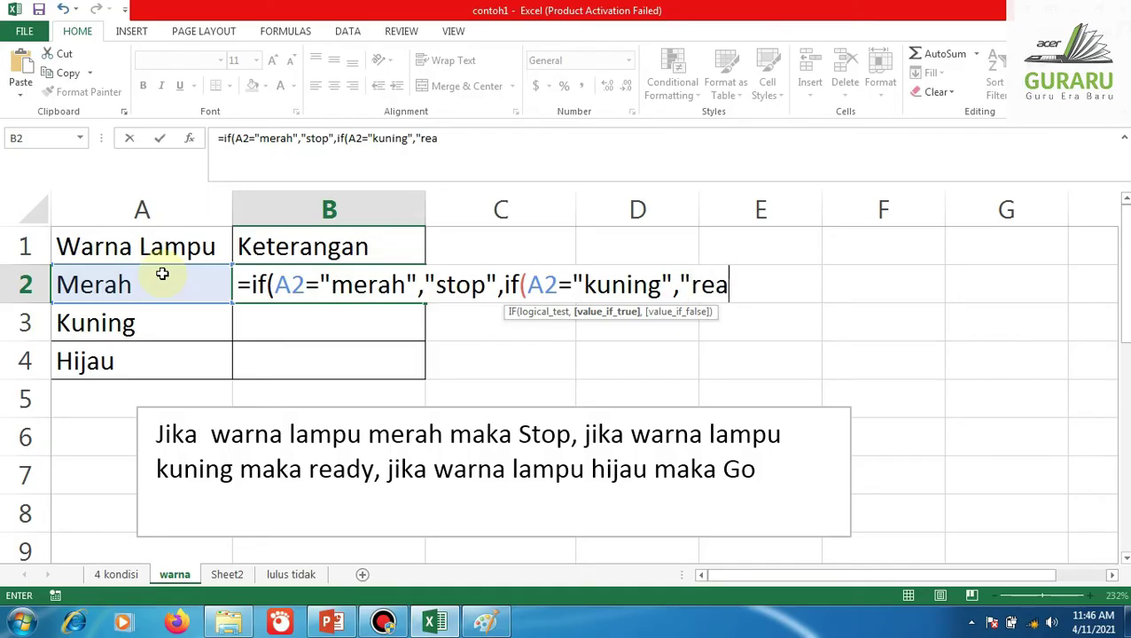
pyautogui.write('dy"')
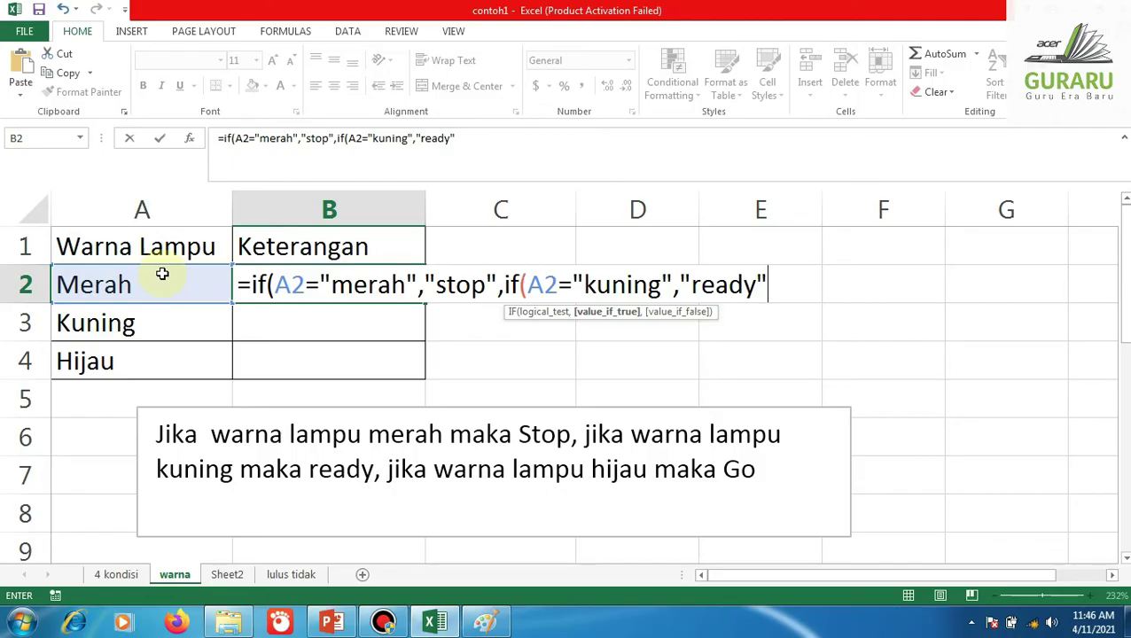
# Finish the nested IF in B2 with "go" as the final false value, close both parentheses and enter the formula
pyautogui.write(',"')
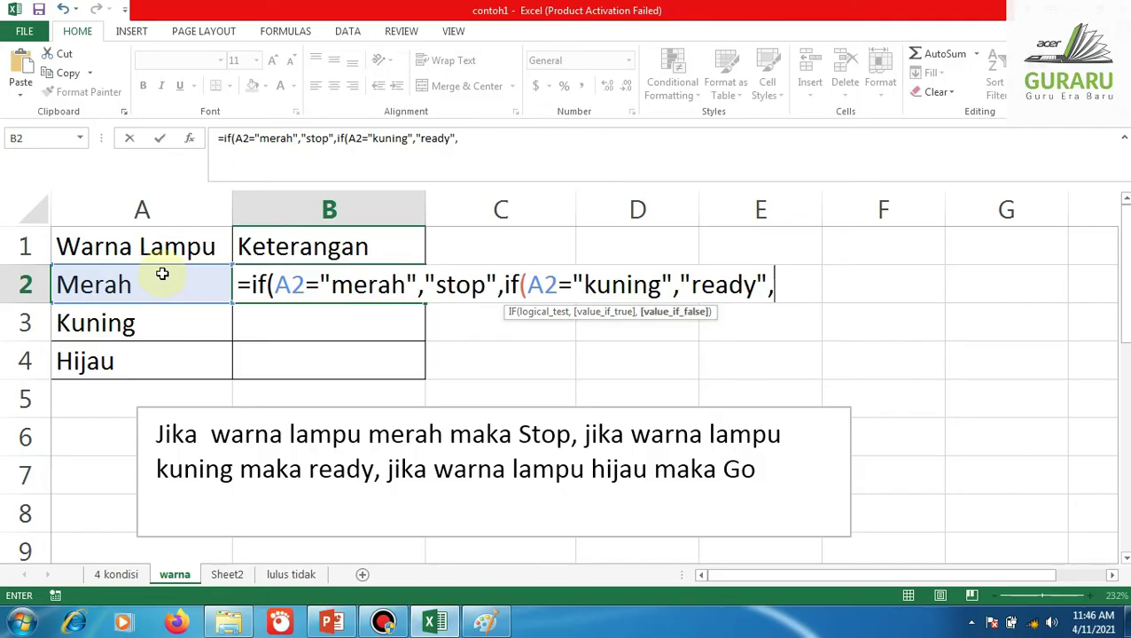
pyautogui.write('go"')
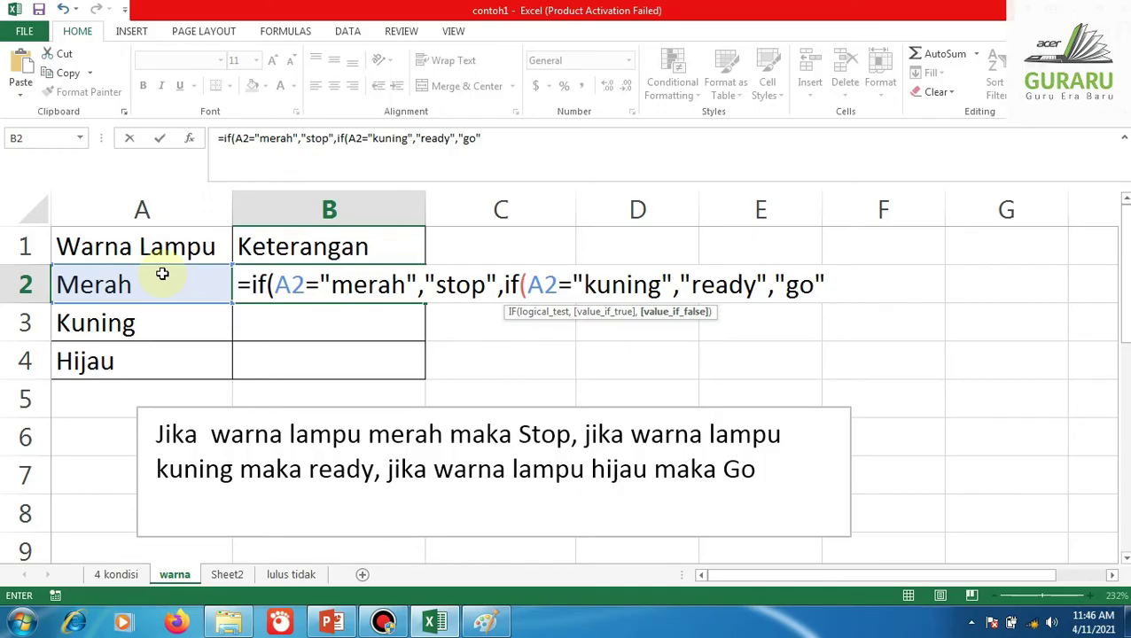
pyautogui.write('))')
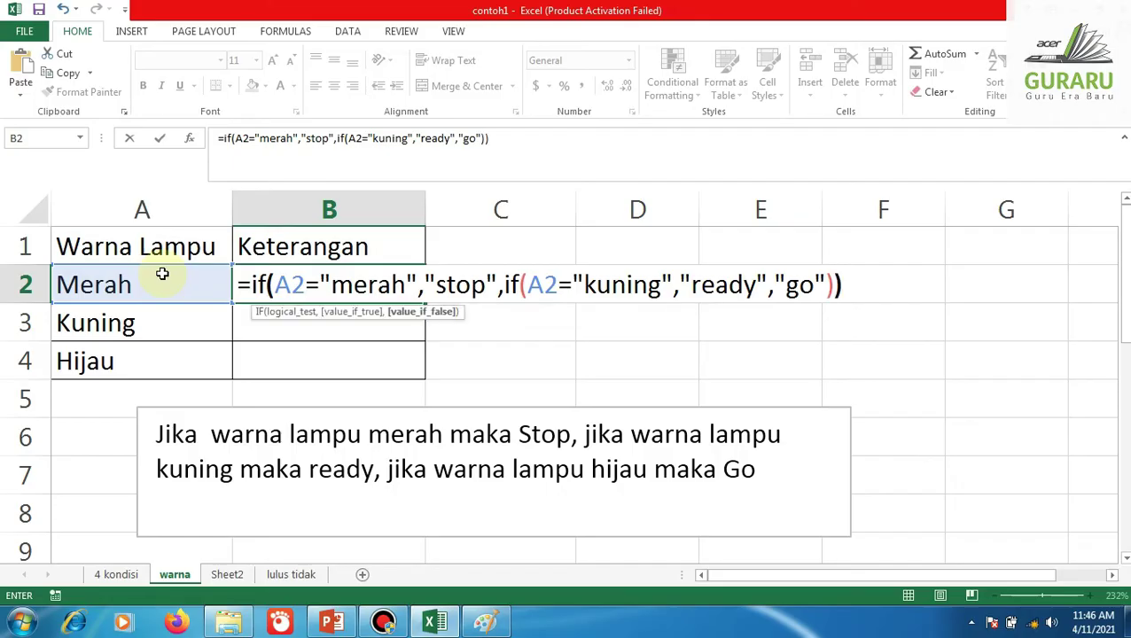
pyautogui.press('Return')
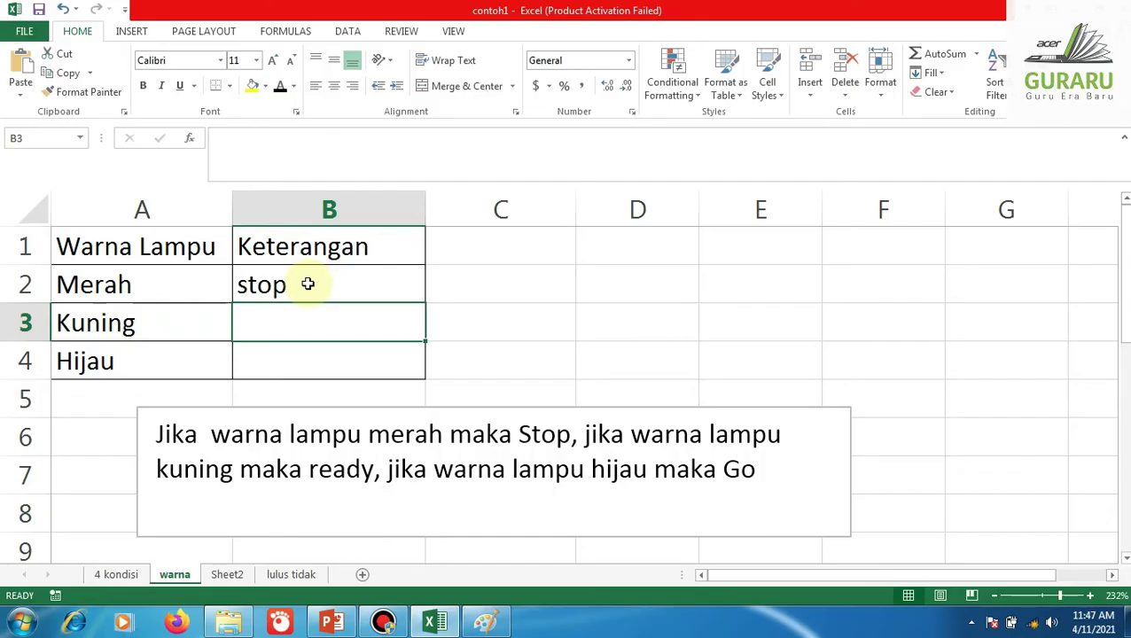
# Copy the B2 formula down the Keterangan column through B4
pyautogui.click(307, 284)
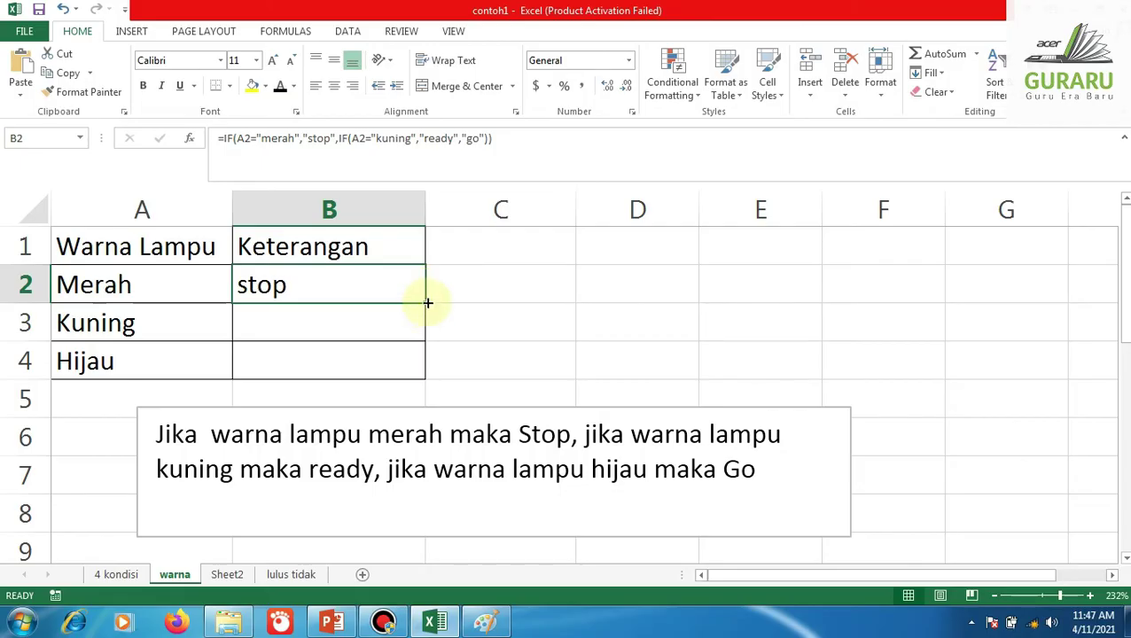
pyautogui.moveTo(427, 303); pyautogui.dragTo(426, 383)
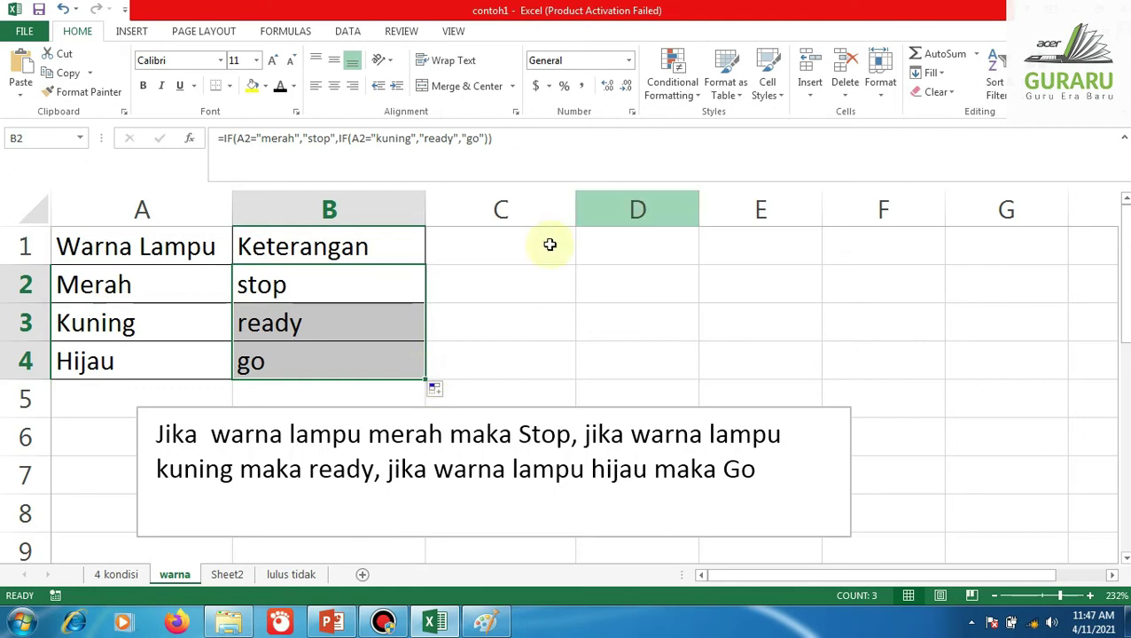